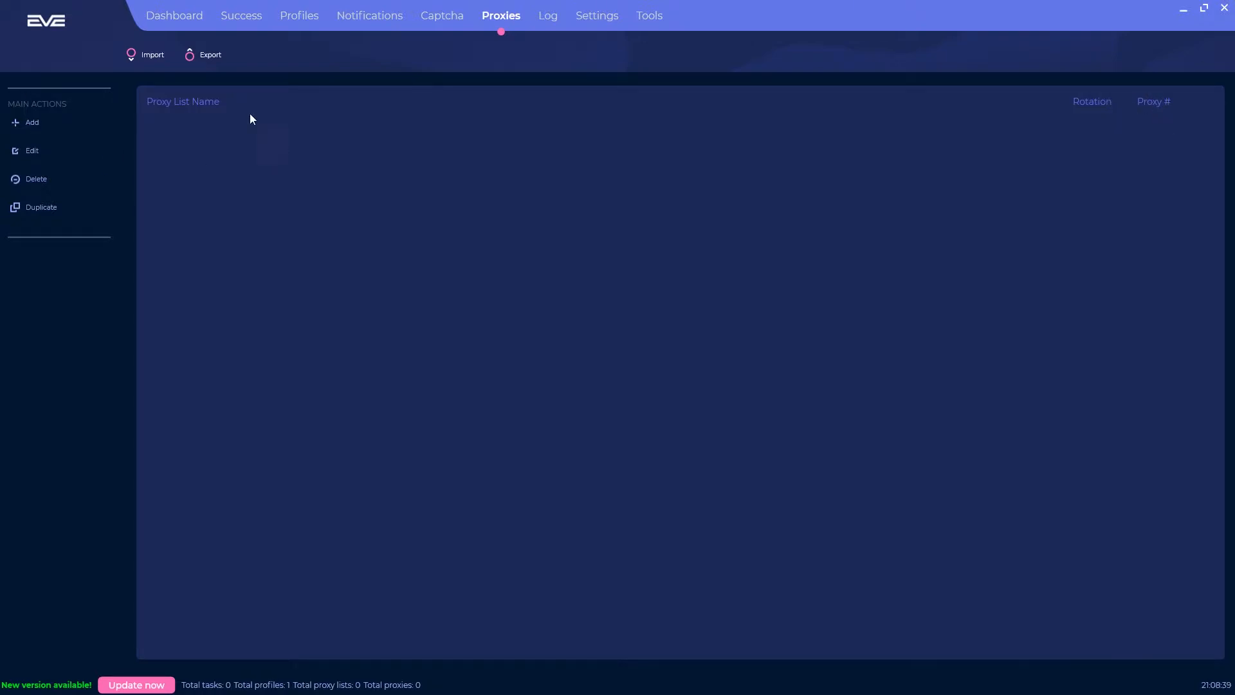
Create a proxy list named Video Proxy List and paste in two proxies with their usernames and passwords
left_click(31, 124)
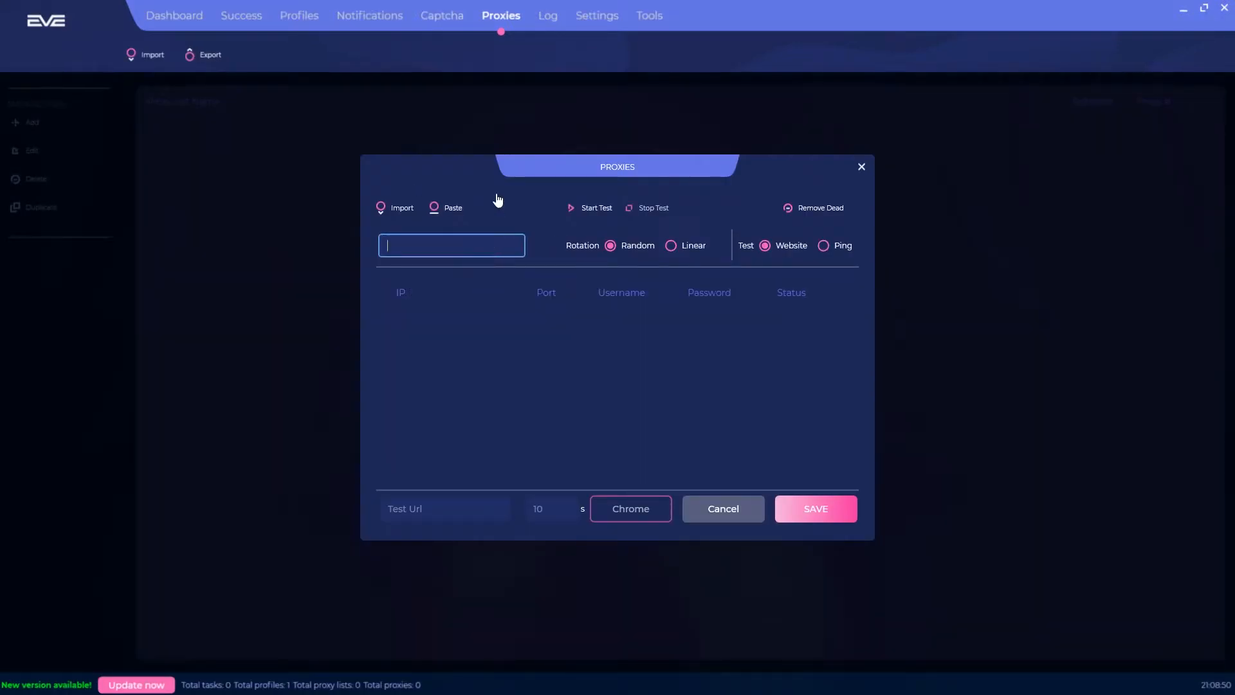
type("Video Proxy List")
left_click(454, 215)
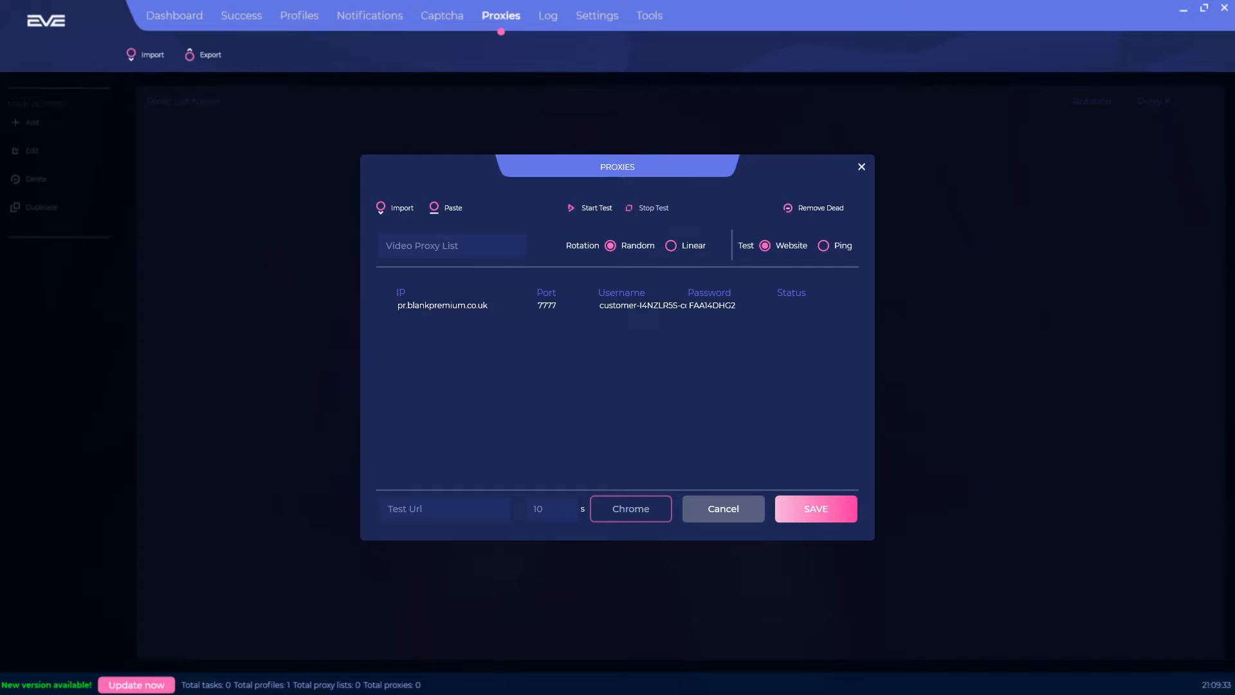
left_click(450, 208)
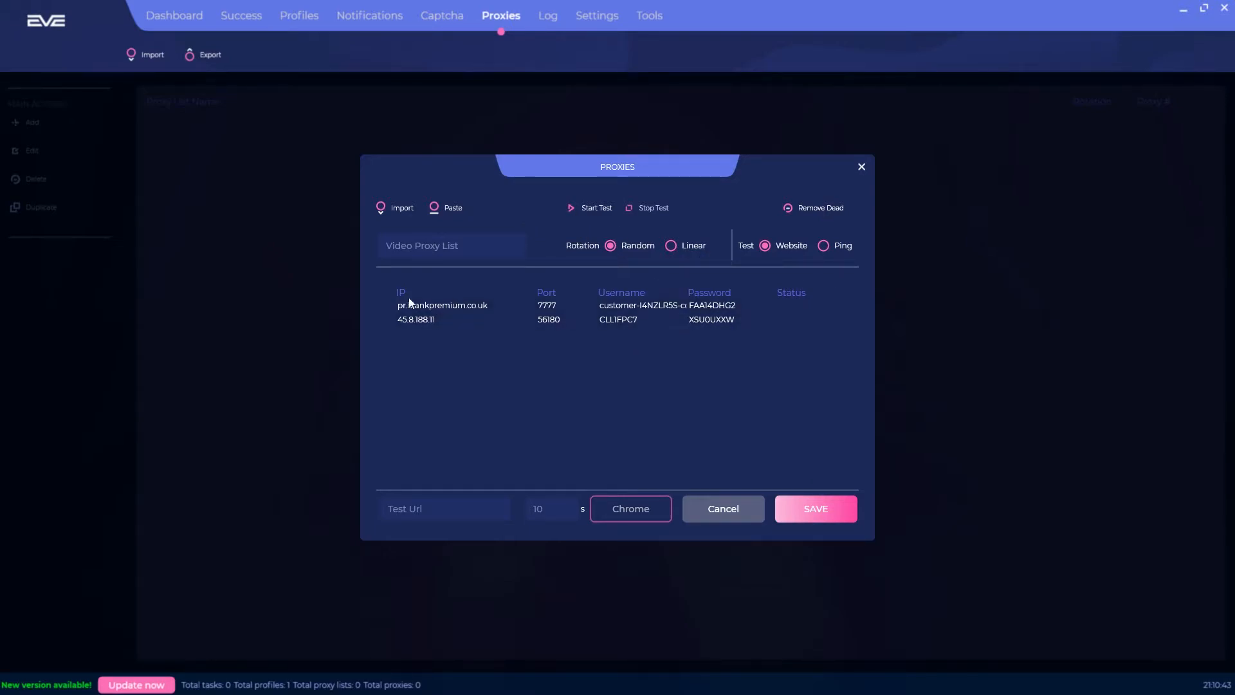
Launch a Chrome test browser through the second proxy in the list, load google.com, and close the browser
left_click(684, 303)
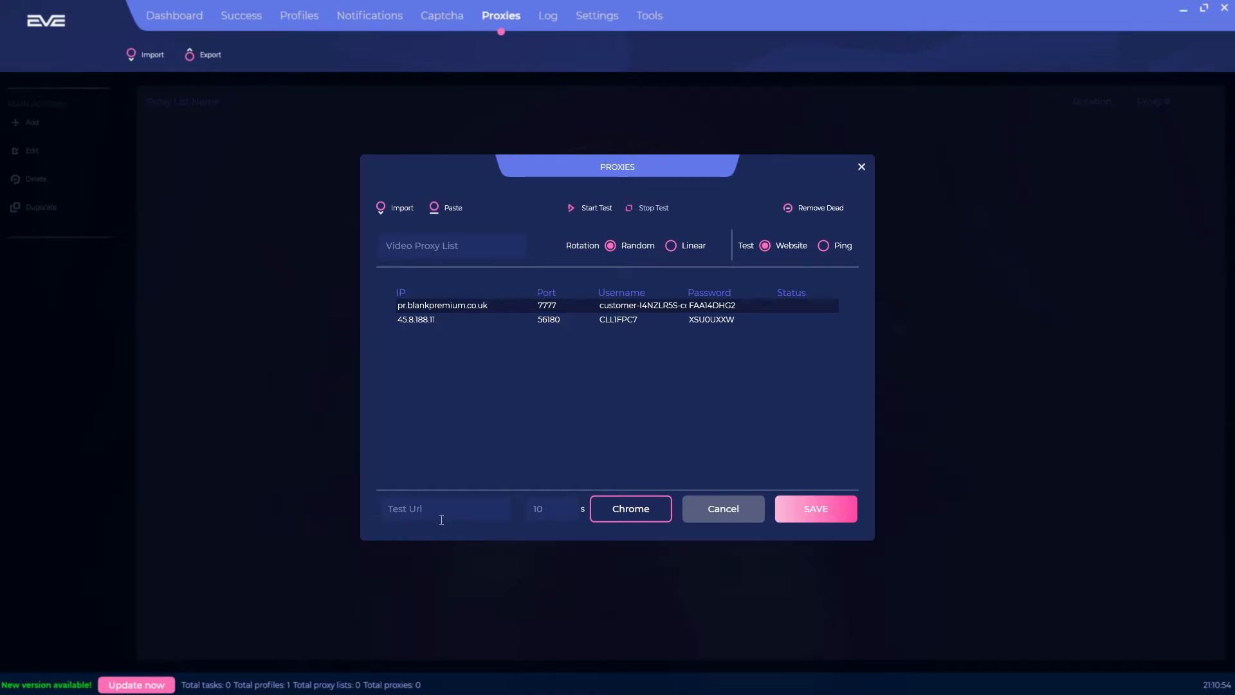
left_click(599, 320)
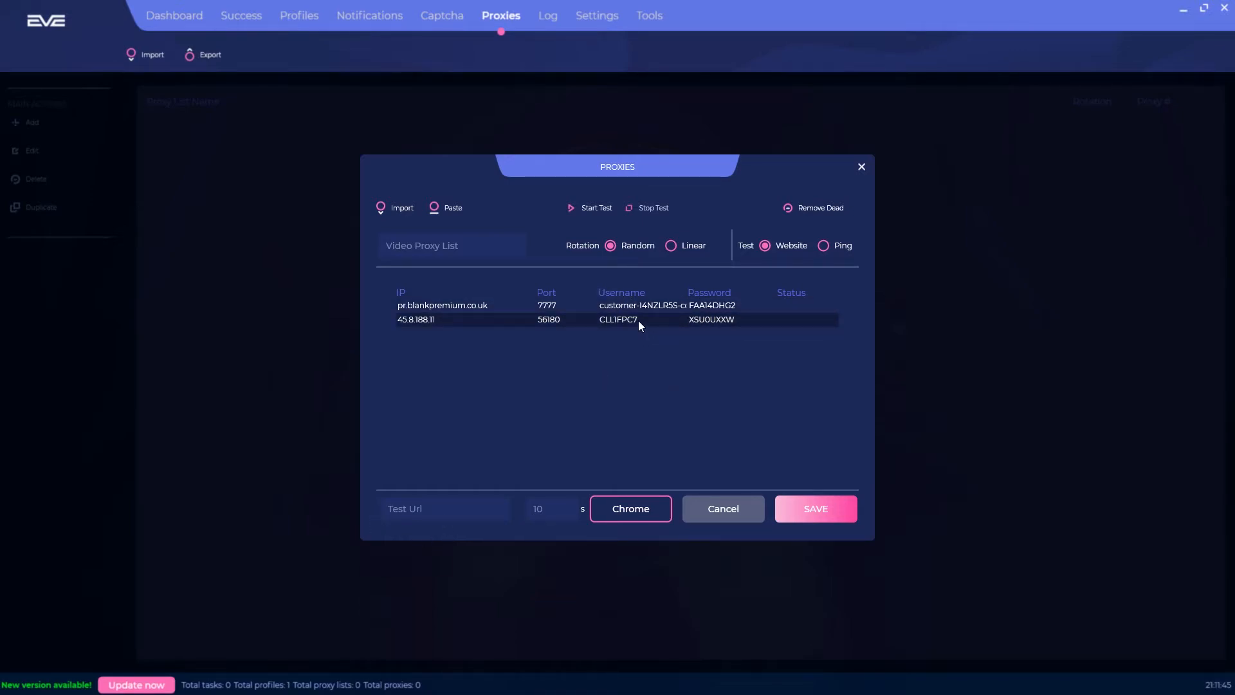
left_click(444, 304)
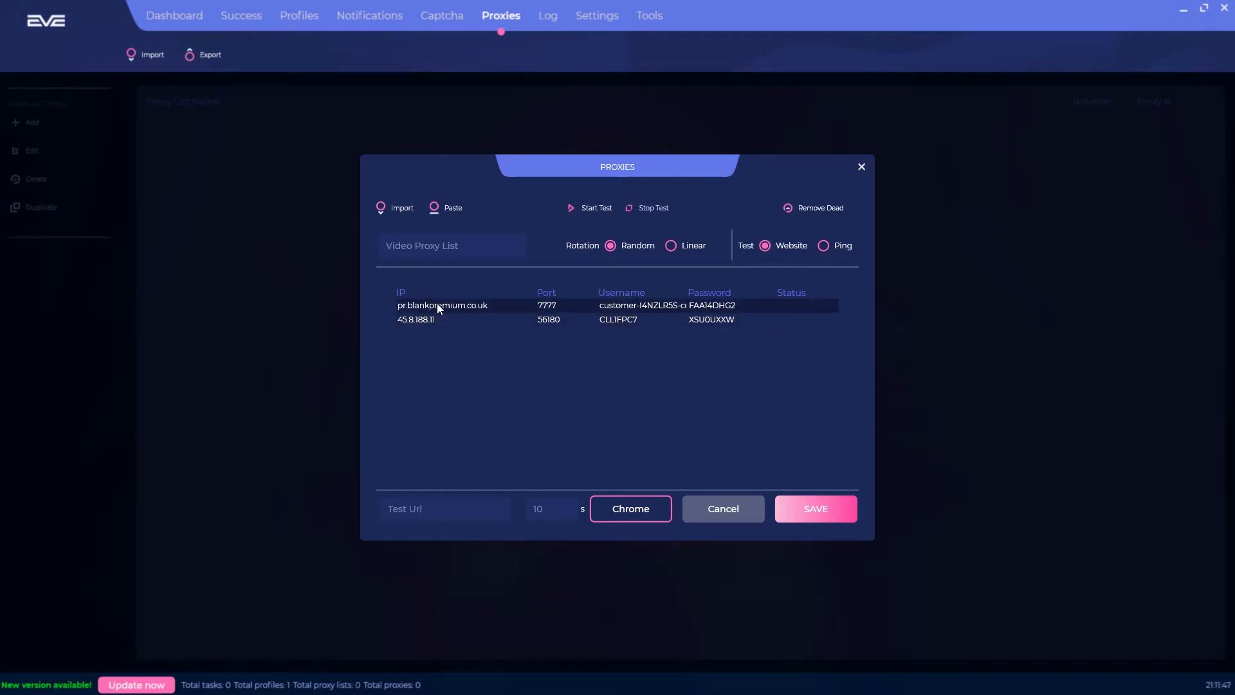
left_click(450, 323)
left_click(634, 510)
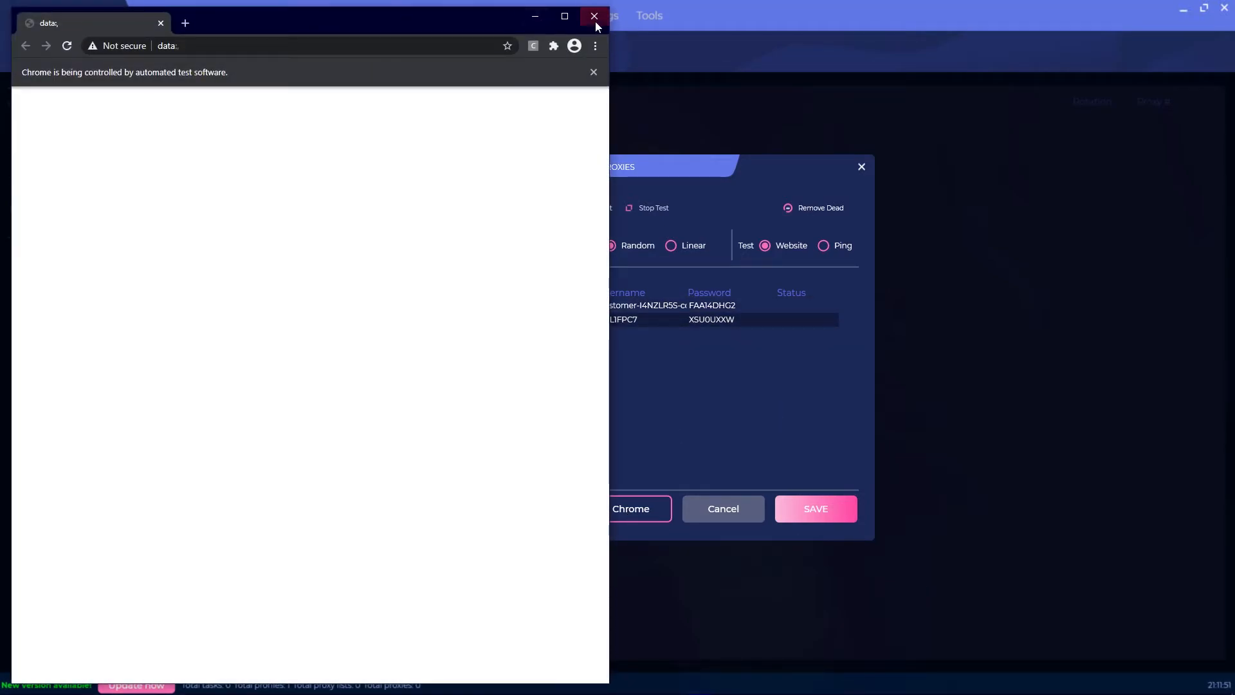
left_click(419, 46)
type("google.com")
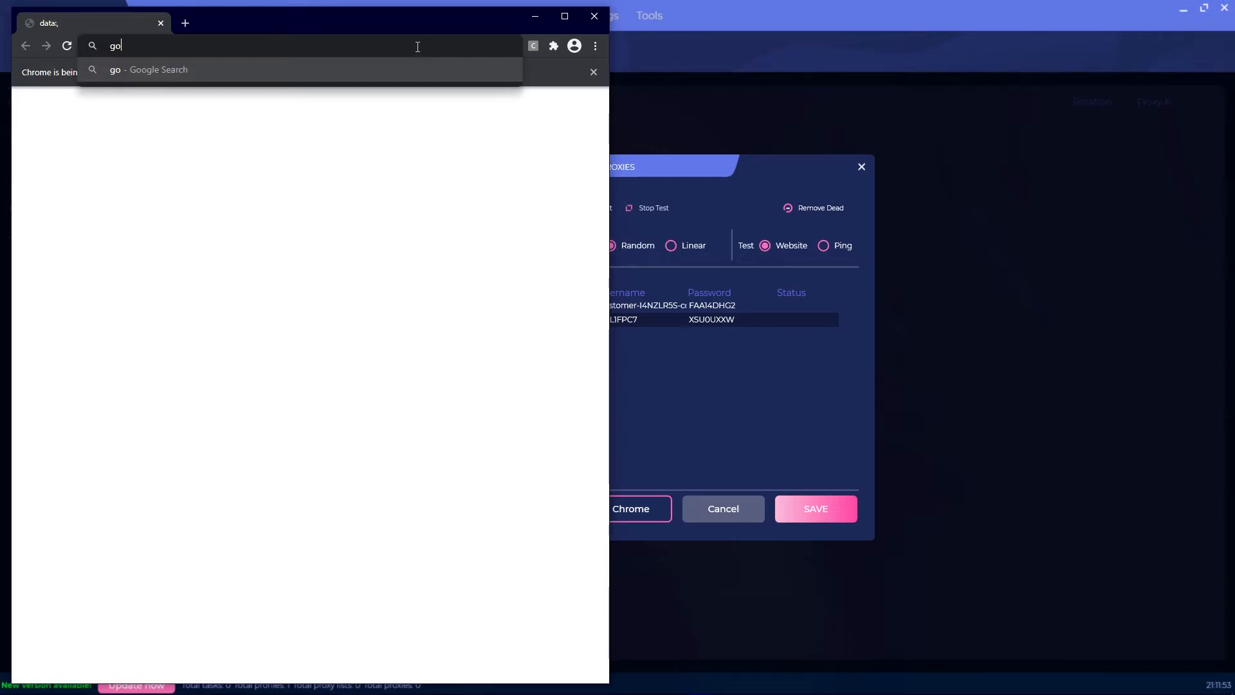
key("Return")
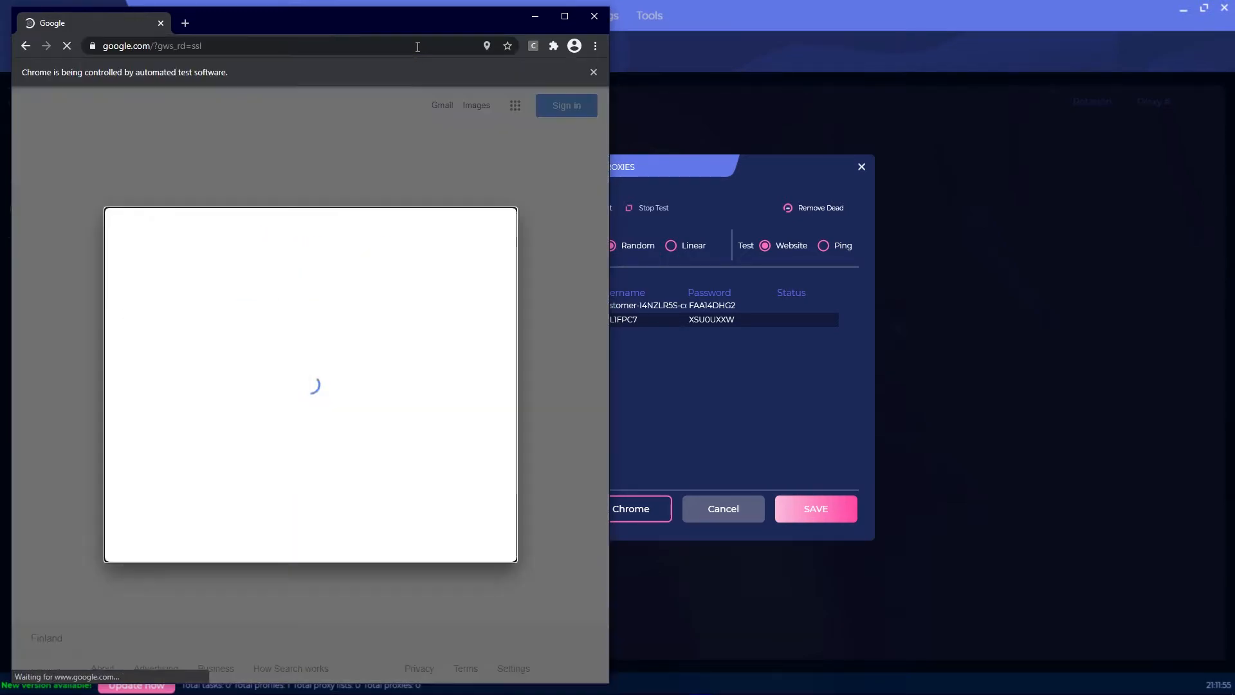
left_click(595, 16)
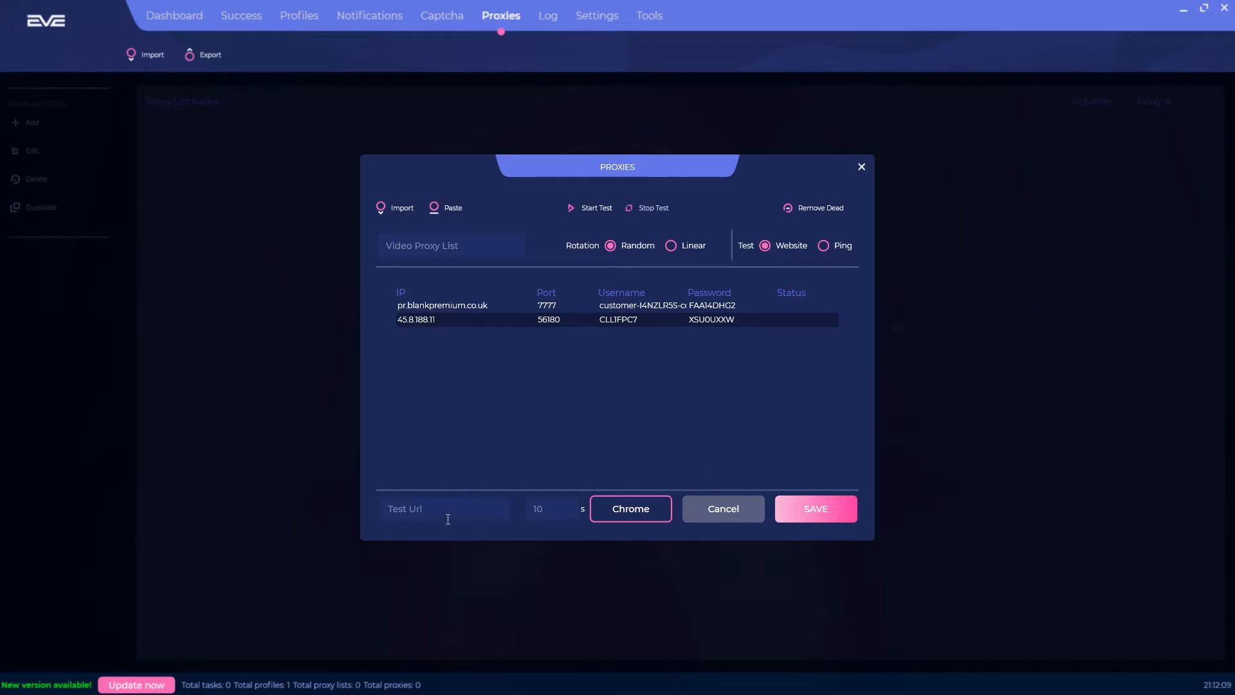
left_click(448, 514)
type("https://www.google.com/")
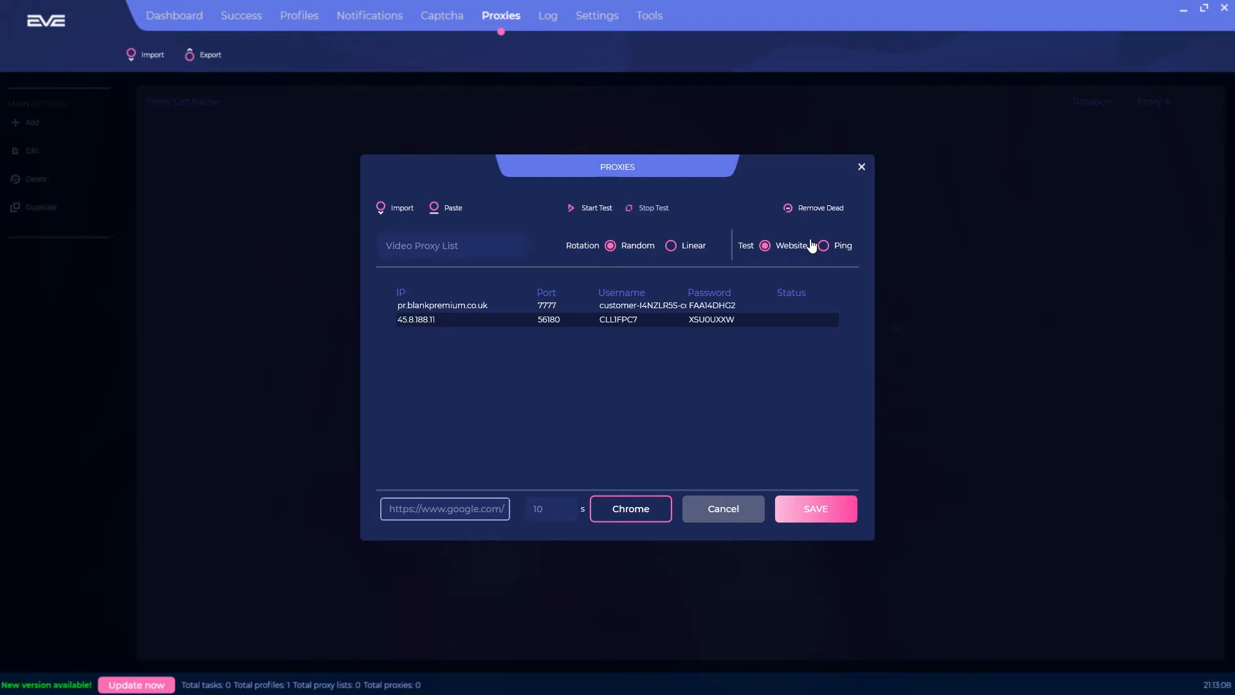
left_click(577, 210)
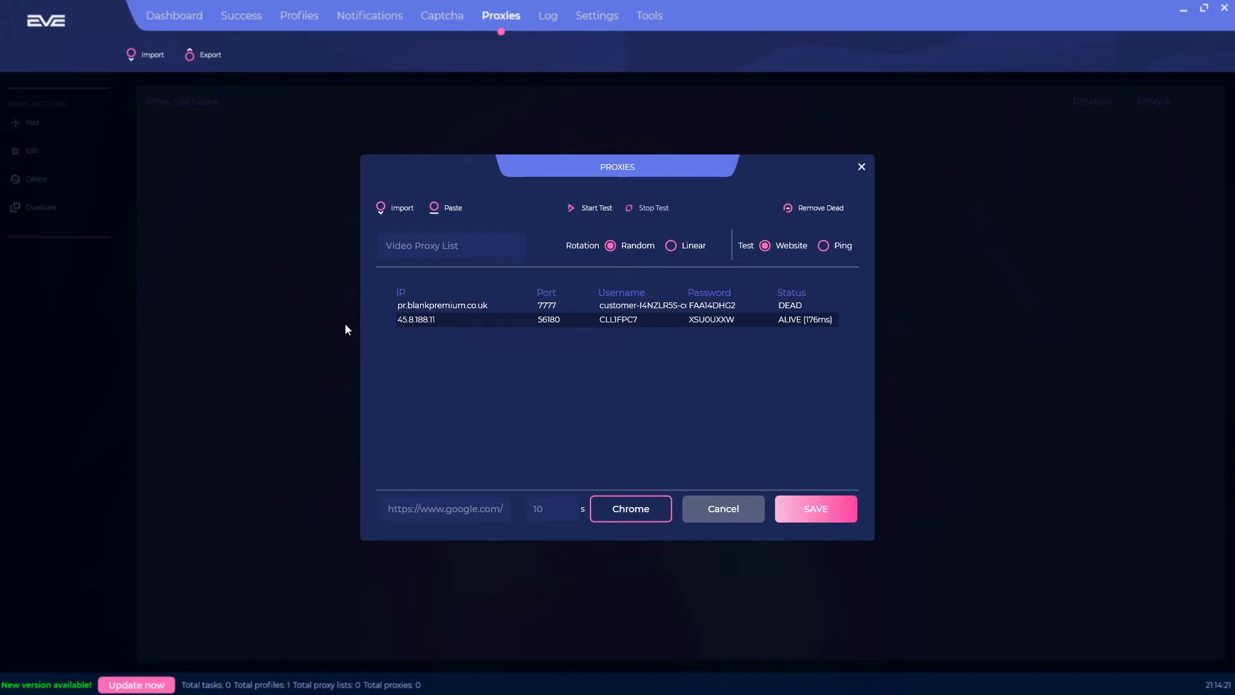
Remove the dead proxies from the list and save the proxy list
left_click(808, 209)
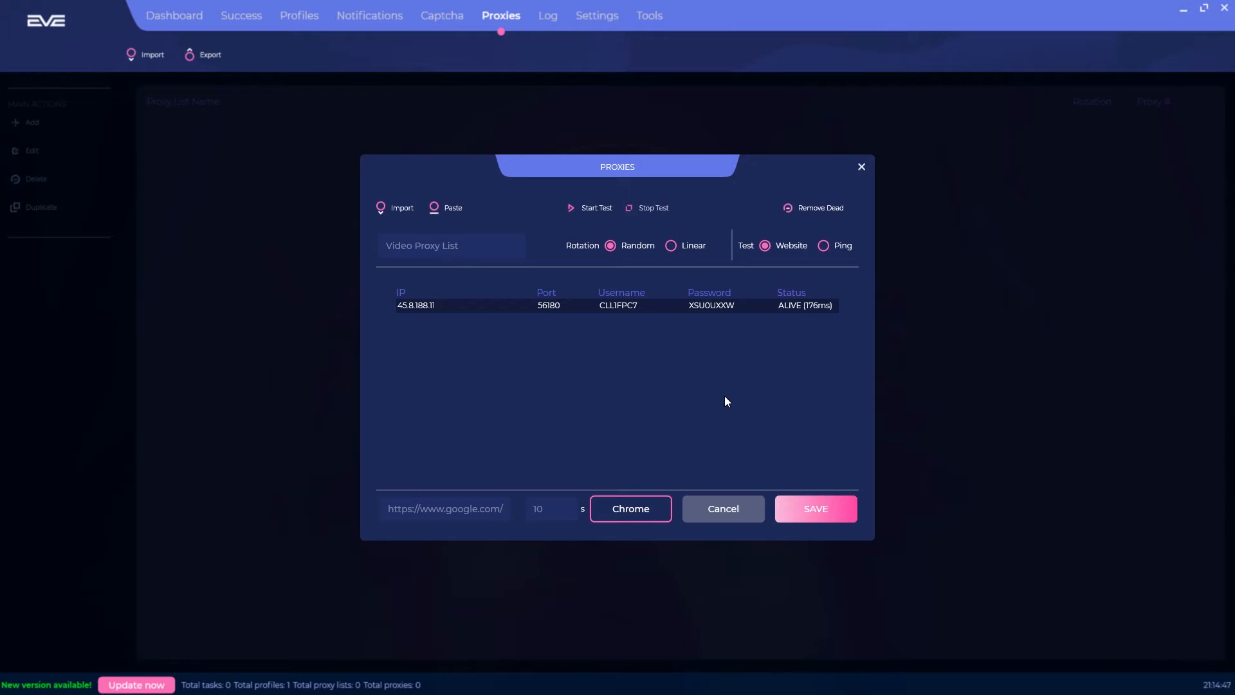
left_click(817, 509)
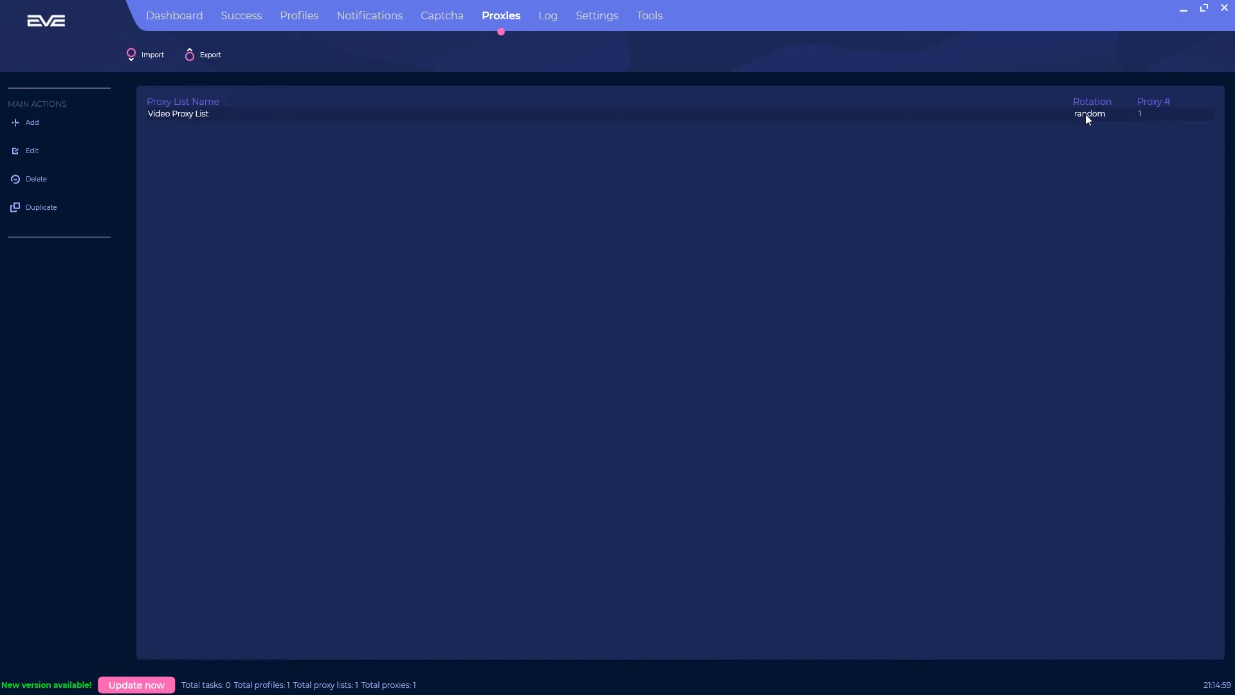
Open the saved Video Proxy List for editing to review its settings and close it without changes
left_click(1036, 116)
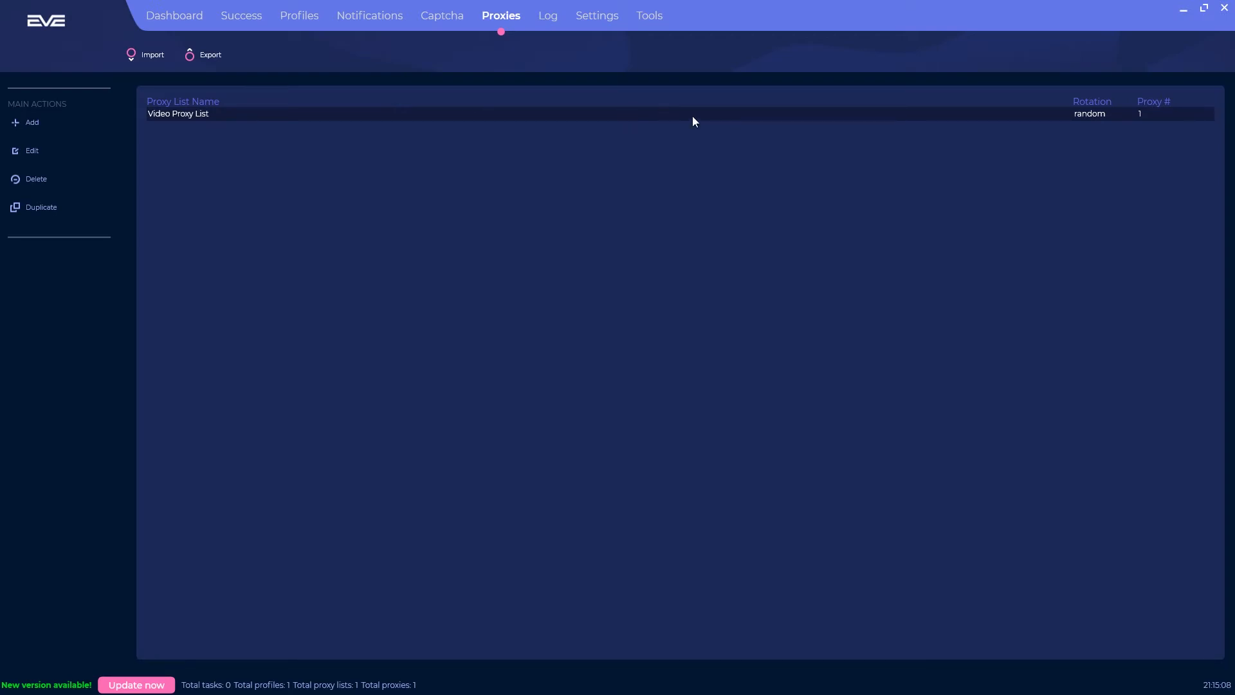
left_click(34, 151)
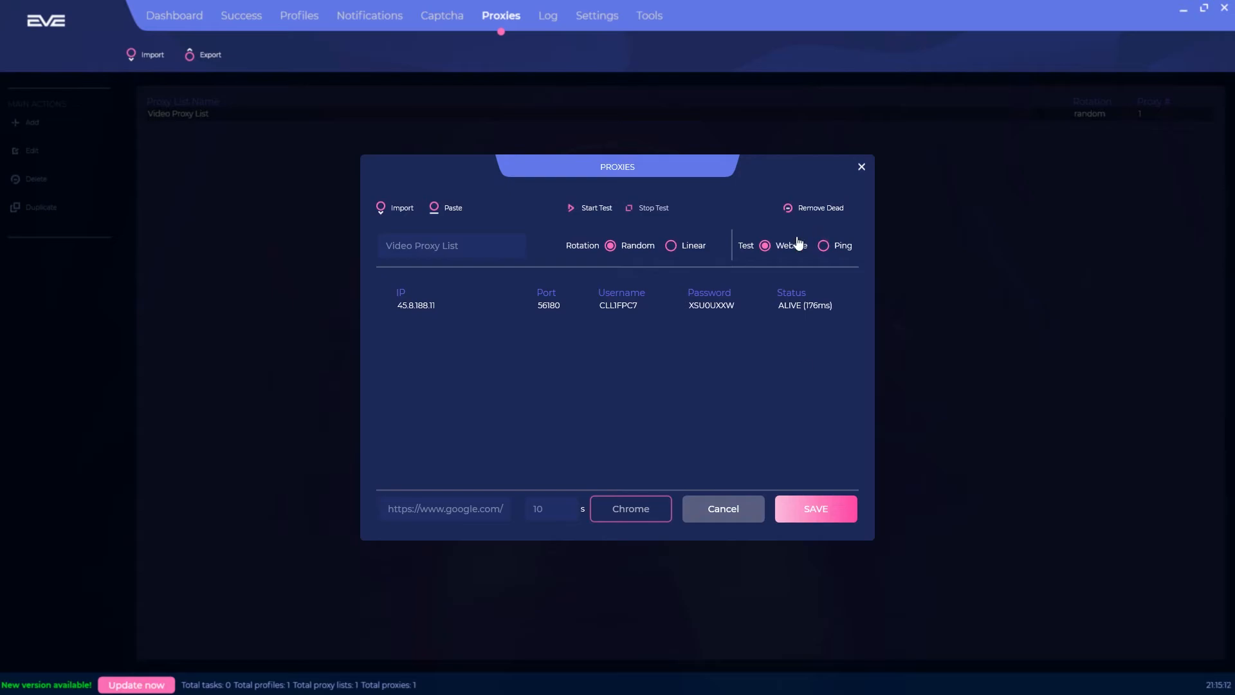
left_click(862, 166)
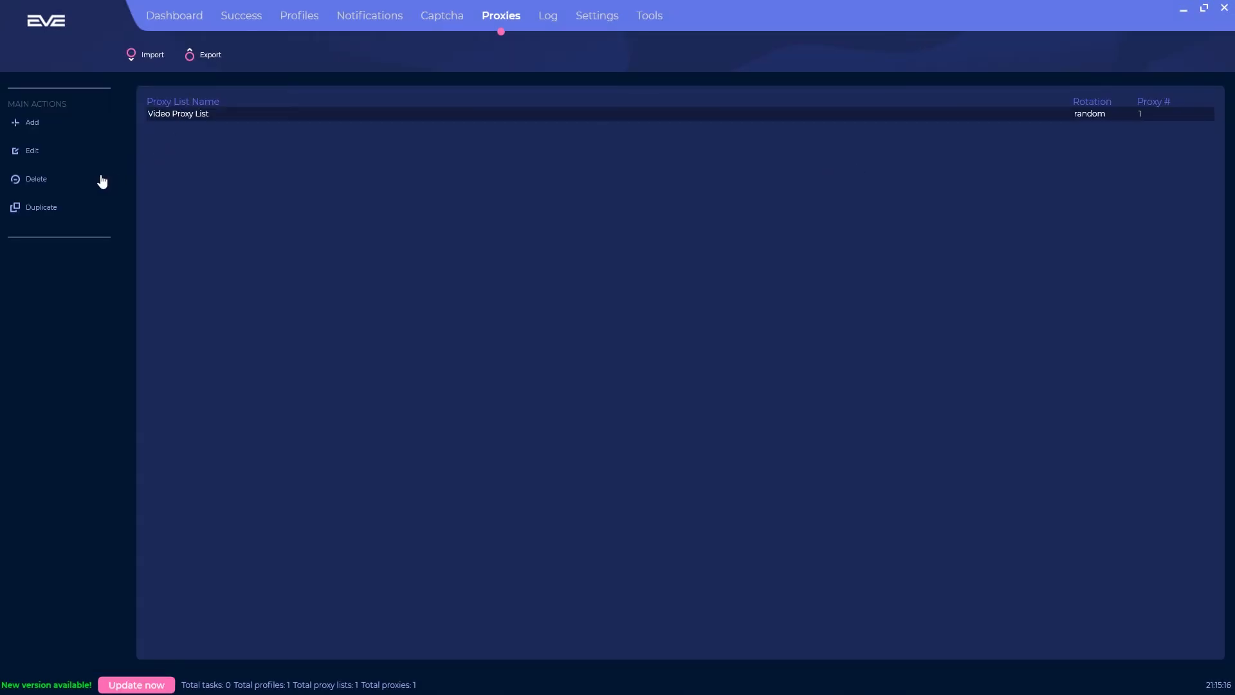
Duplicate the Video Proxy List and delete the duplicate
left_click(43, 209)
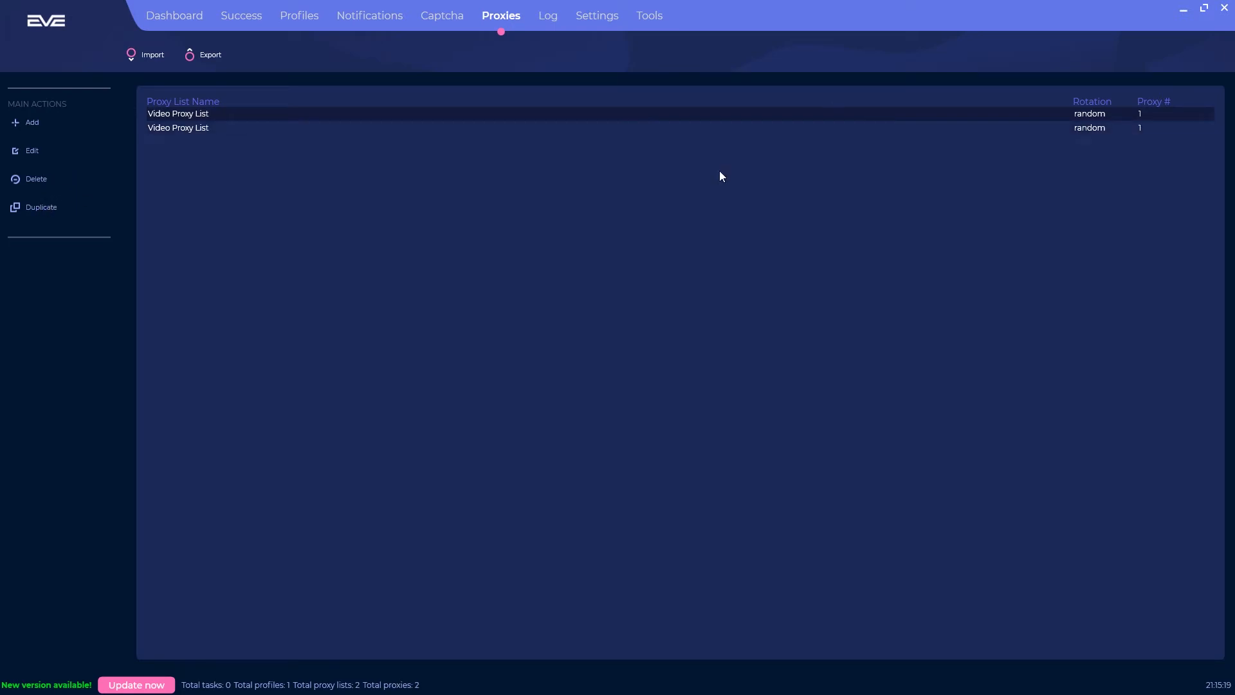
left_click(314, 127)
left_click(39, 181)
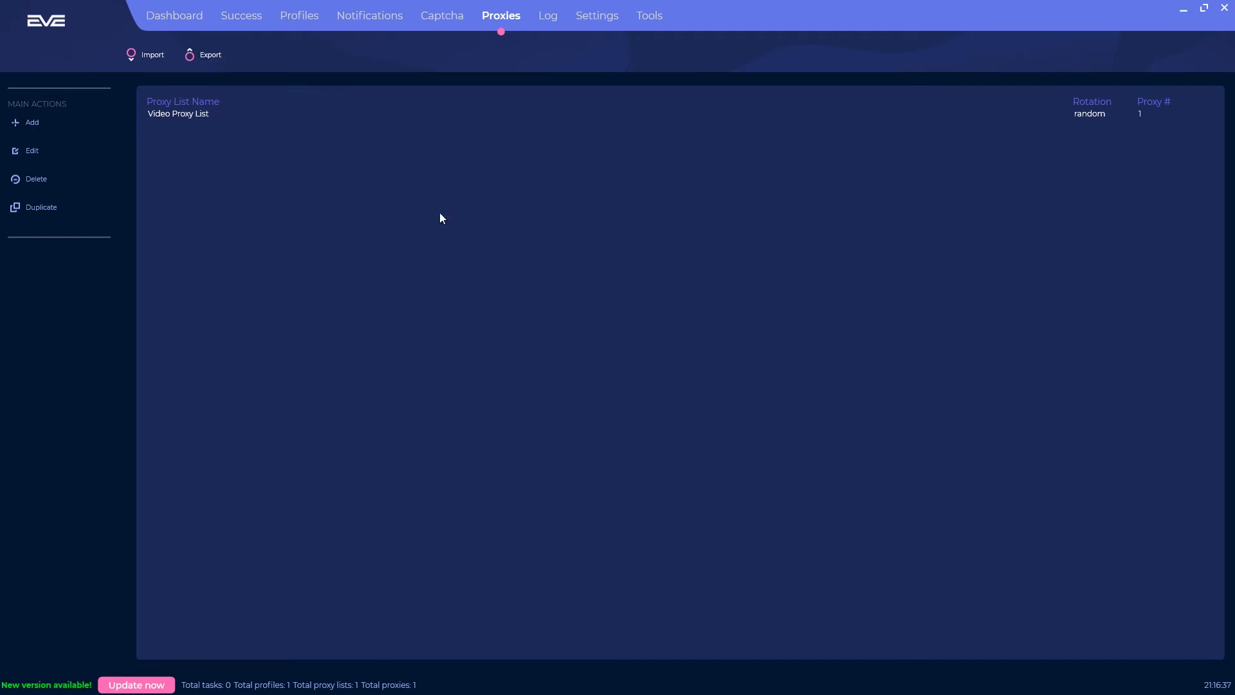
Open the file picker for importing a proxy list and close it without choosing a file
left_click(155, 57)
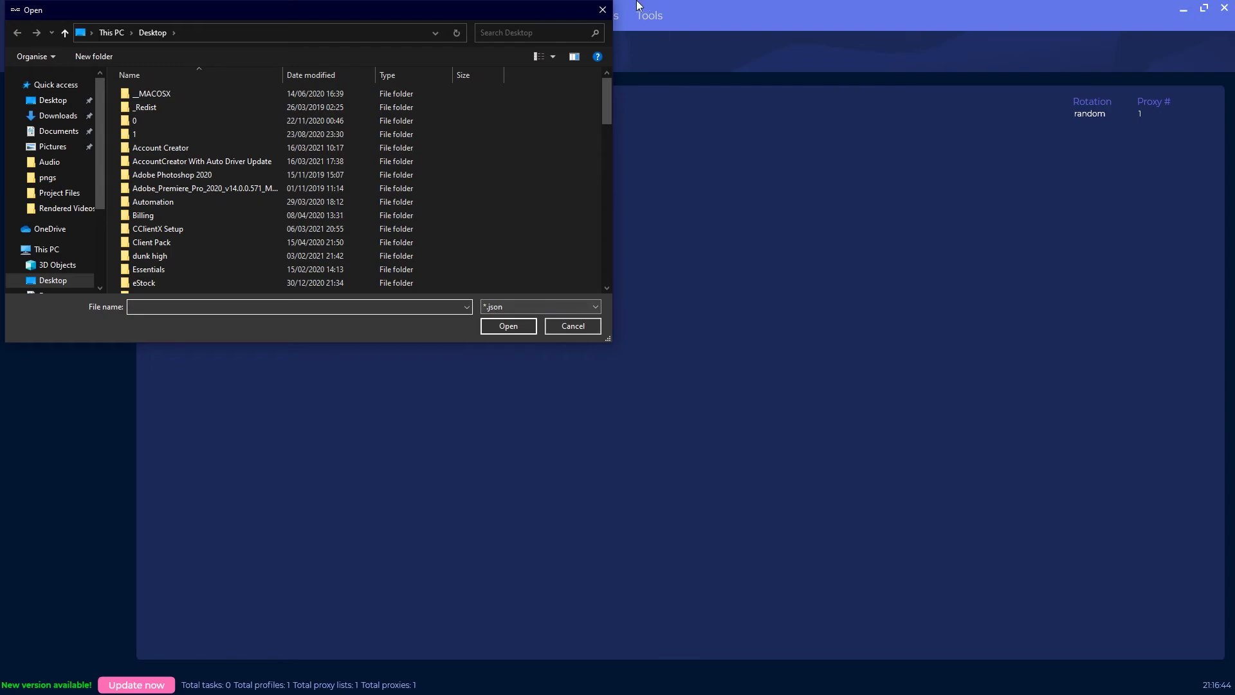
left_click(602, 10)
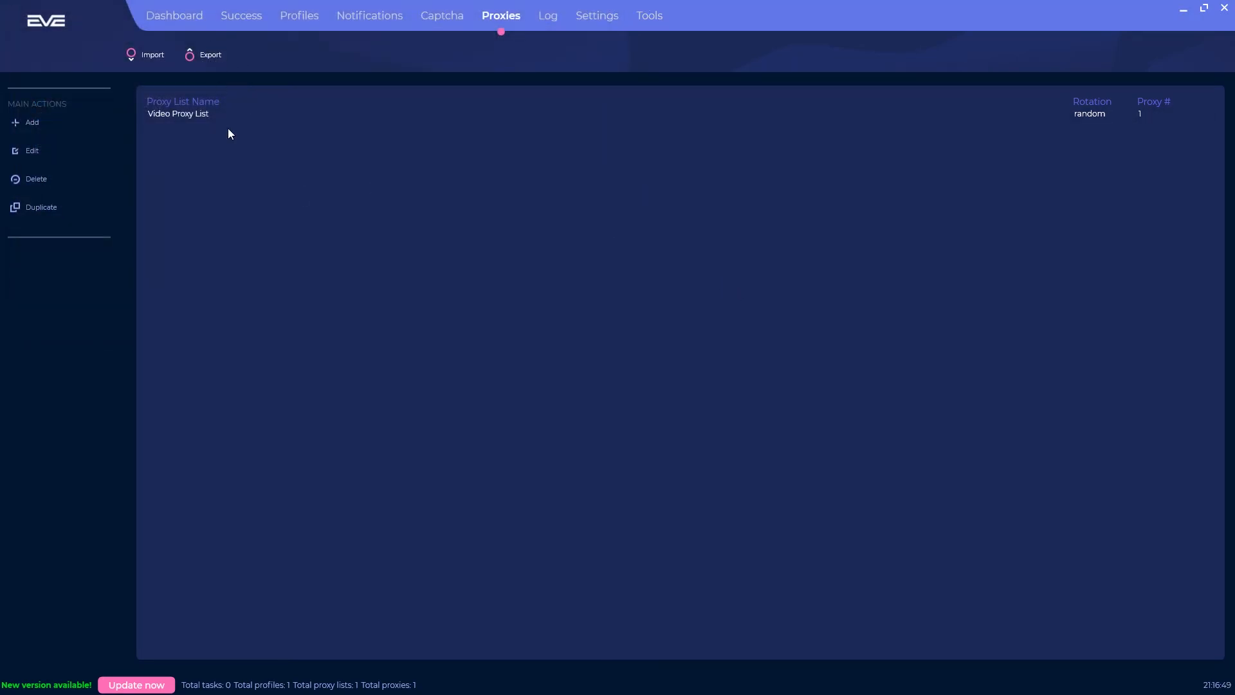
Export the Video Proxy List to the Desktop as a JSON file named Video Proxy List Export
left_click(204, 118)
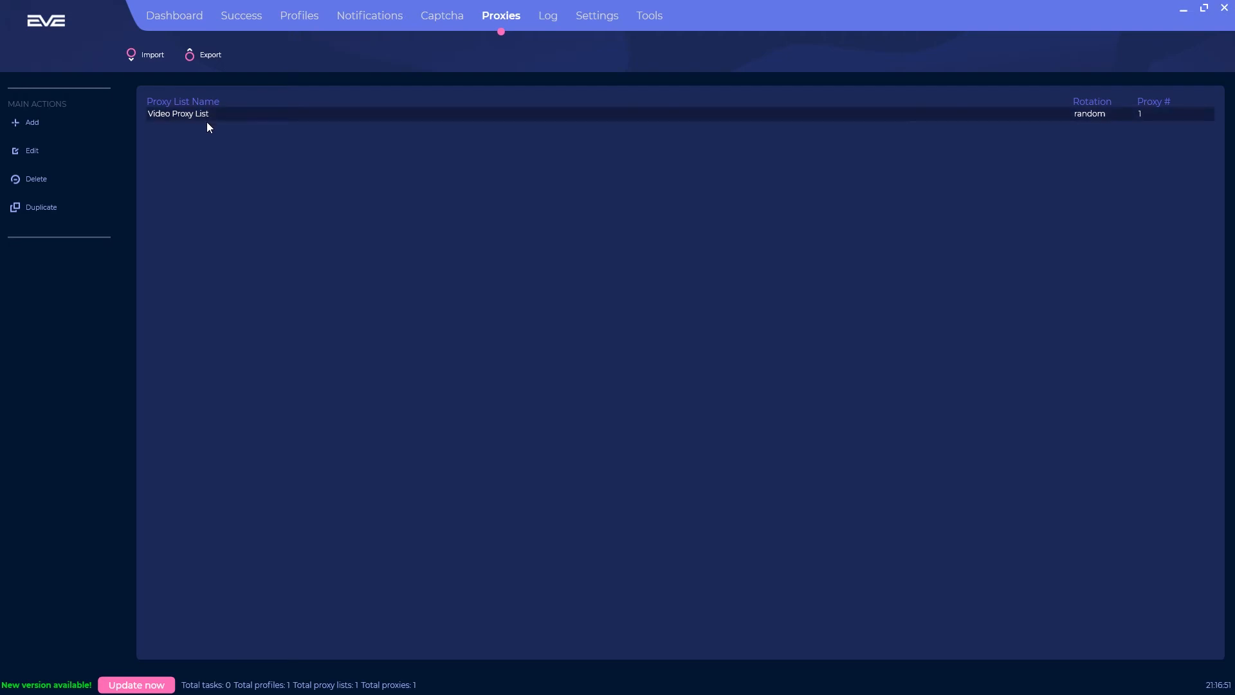
left_click(210, 55)
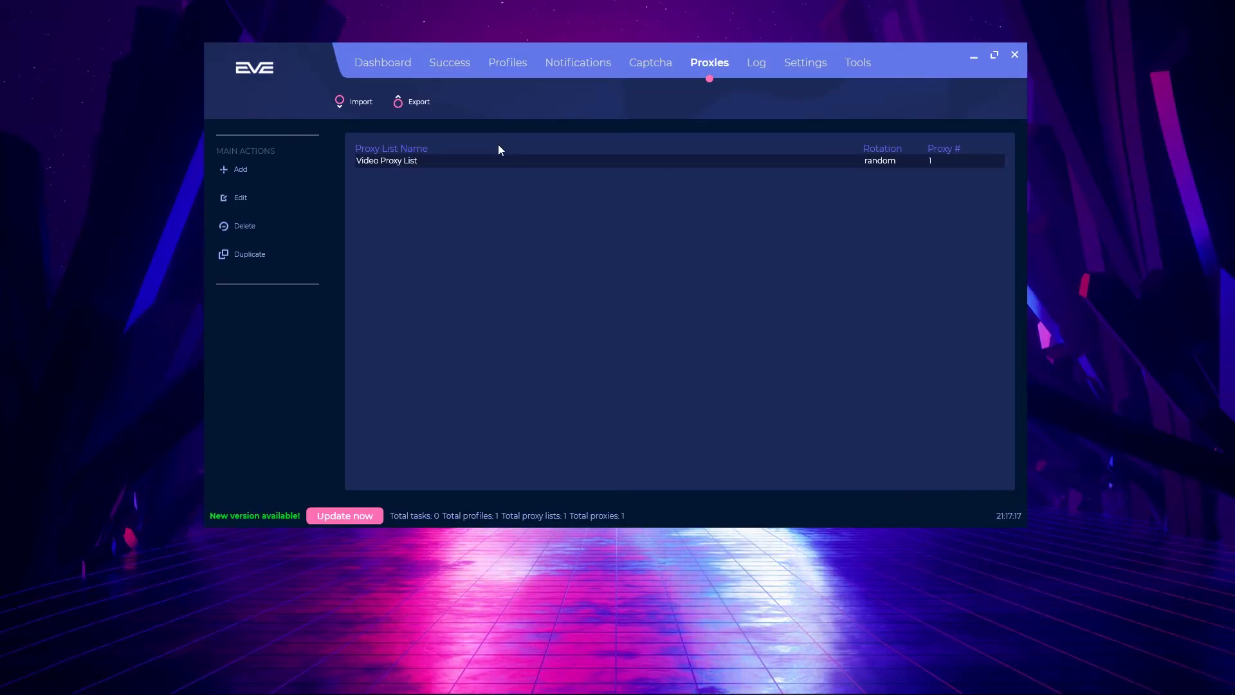
left_click(418, 108)
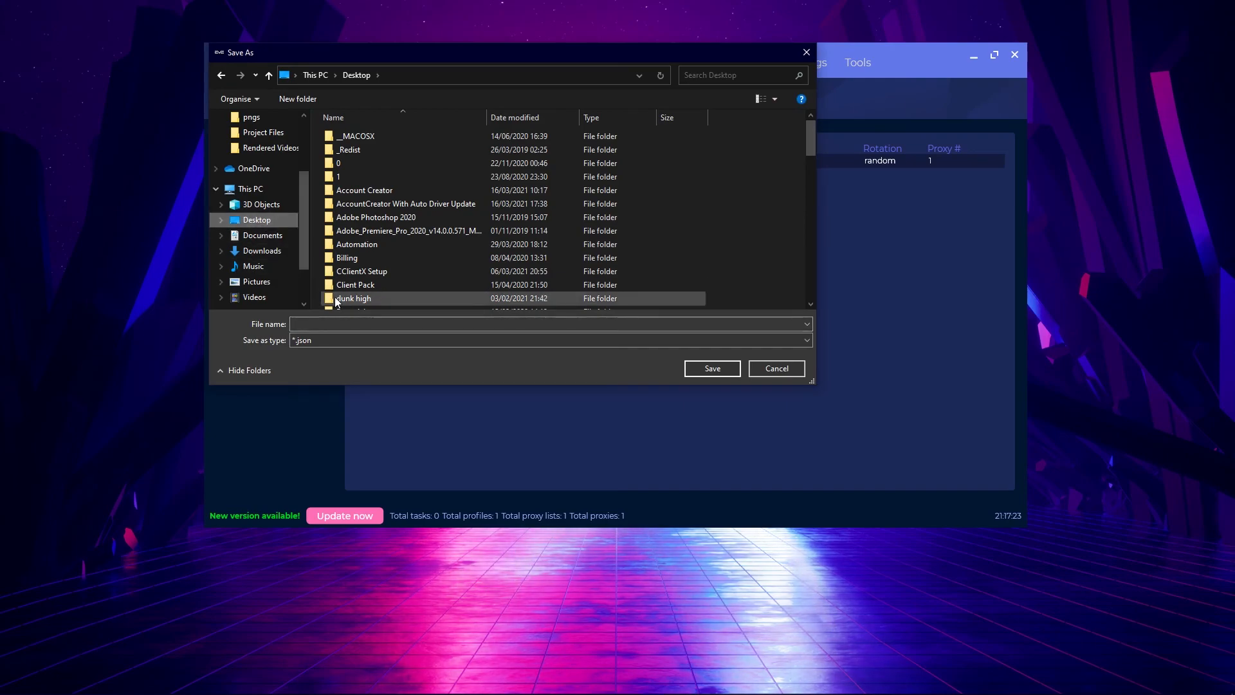
type("V")
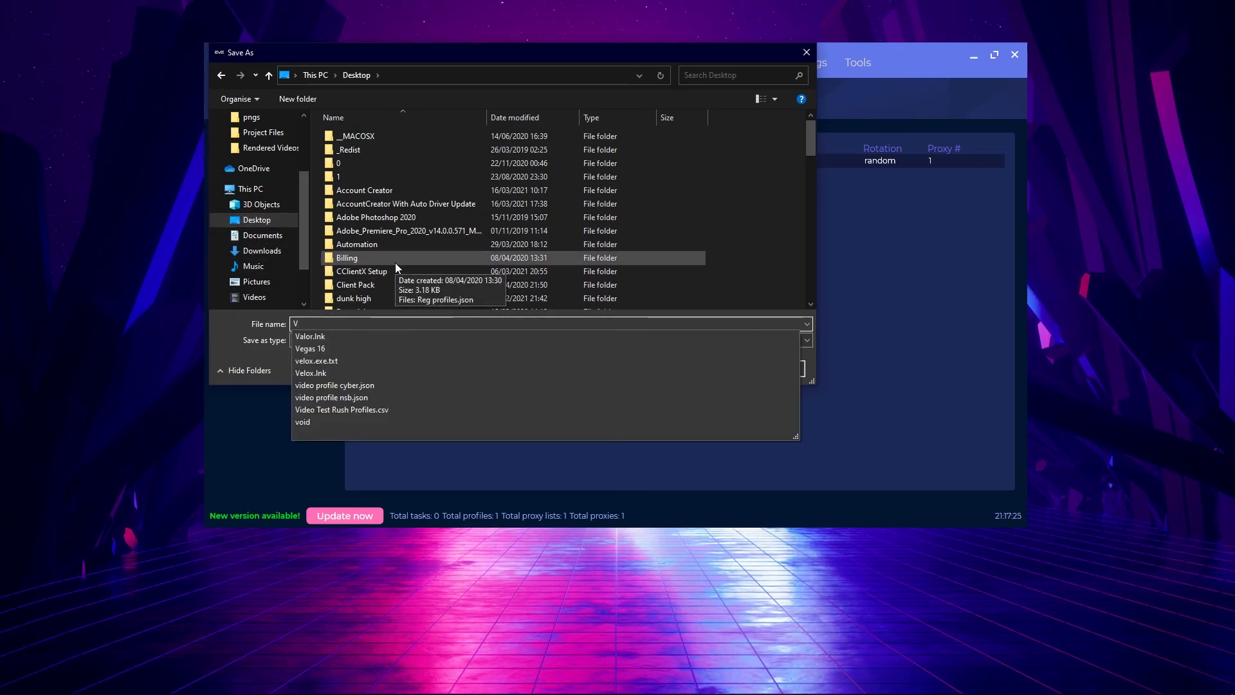
type("ideo ")
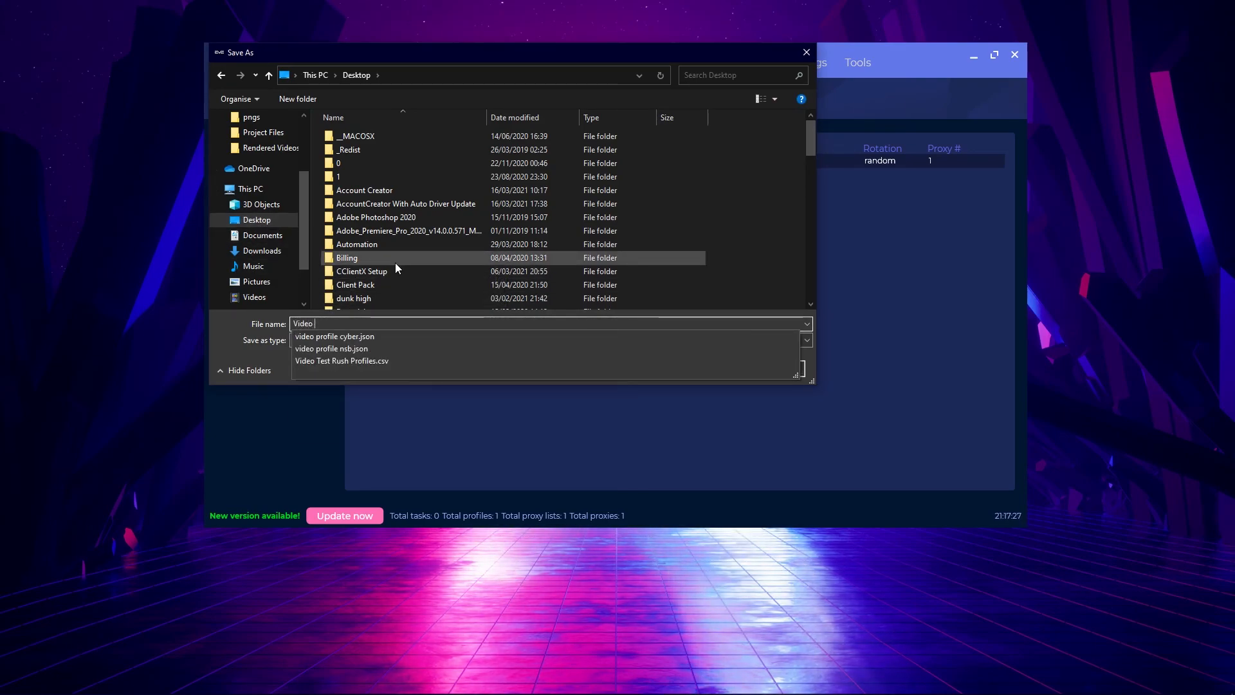
type("Proxy List Export")
key("Return")
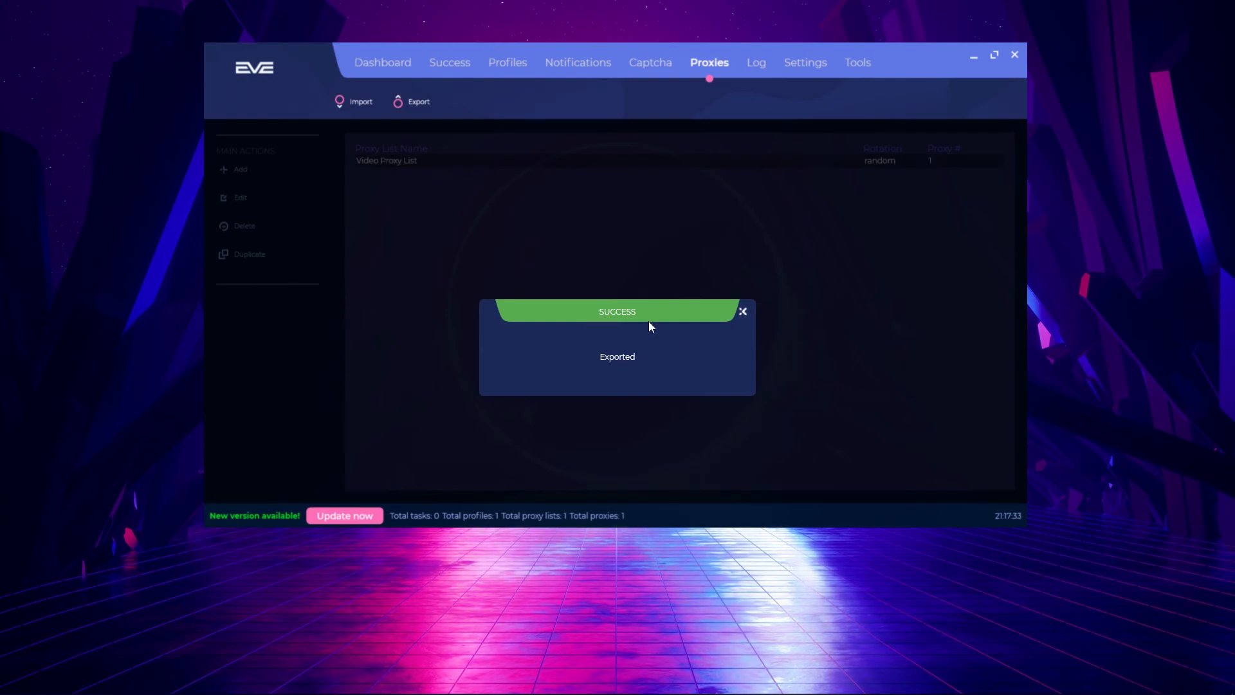
Reposition the exported JSON file on the desktop, examine its contents in a maximized Notepad window, and dismiss the export notice
left_click(35, 50)
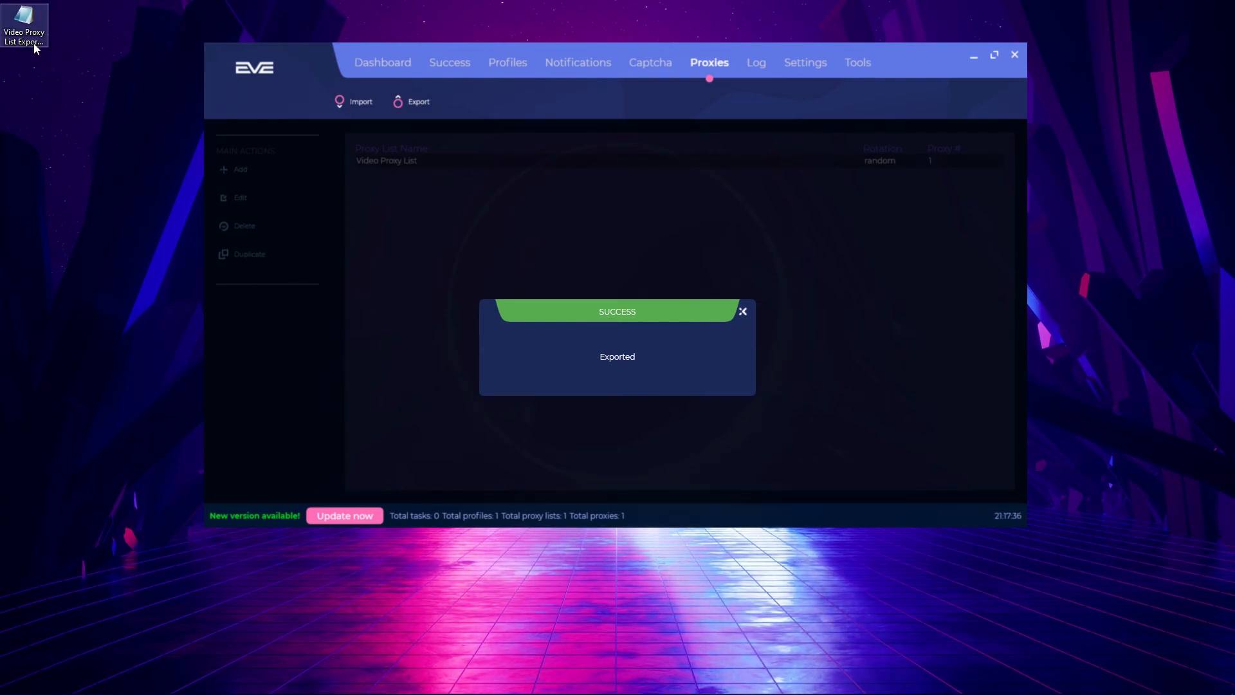
left_click_drag(28, 37, 81, 61)
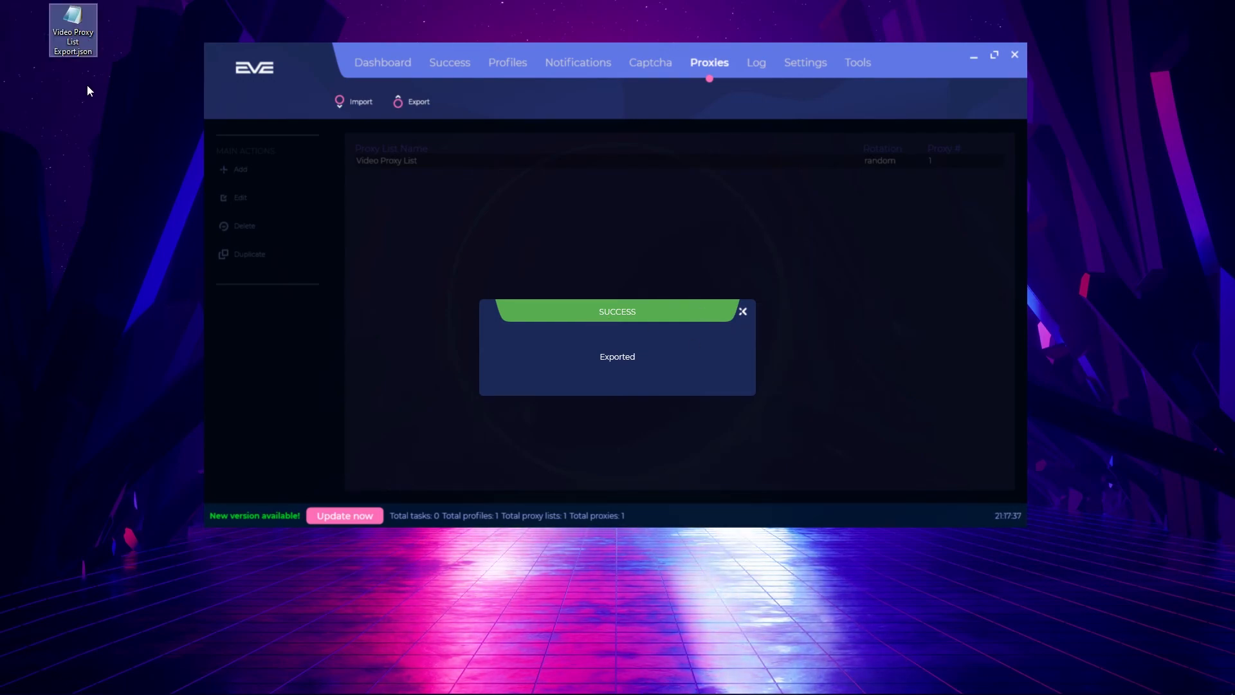
double_click(76, 27)
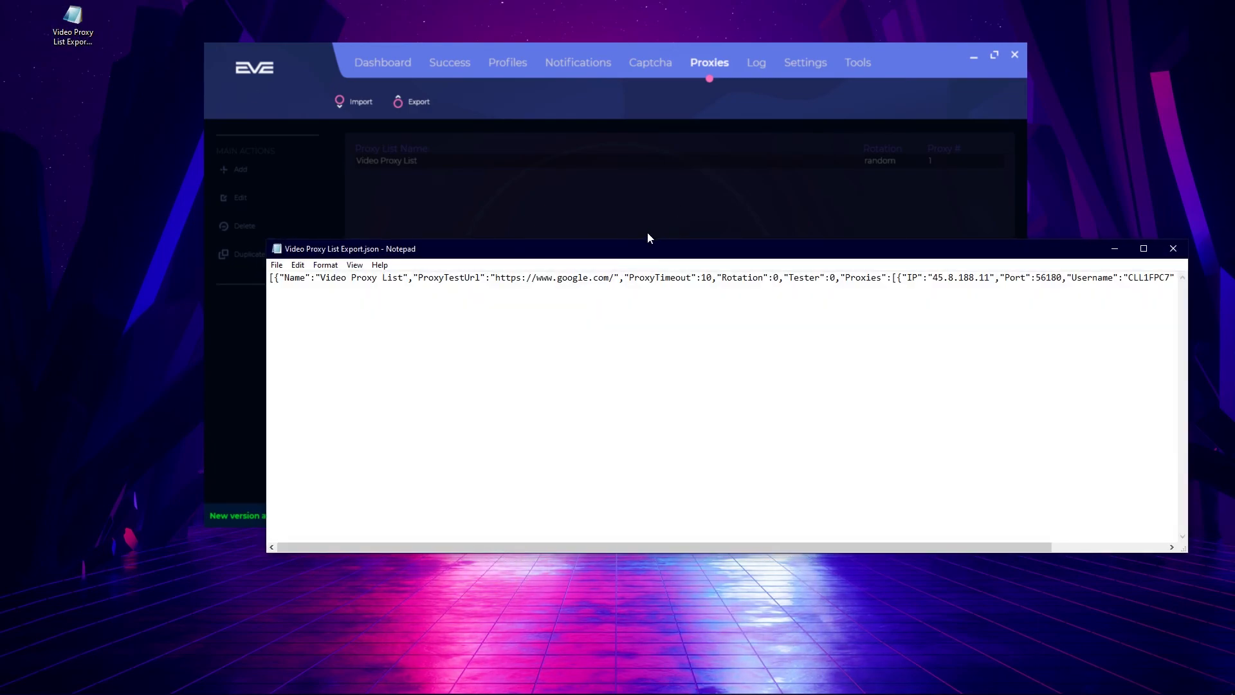
double_click(646, 258)
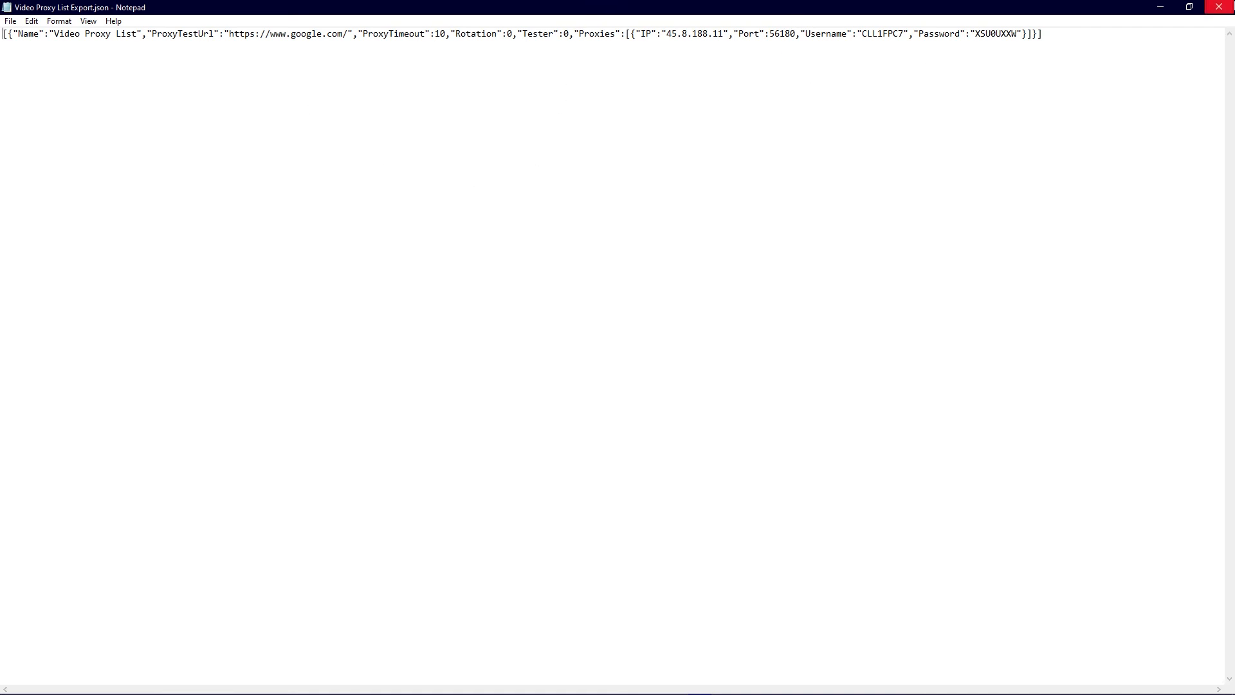
left_click(1230, 7)
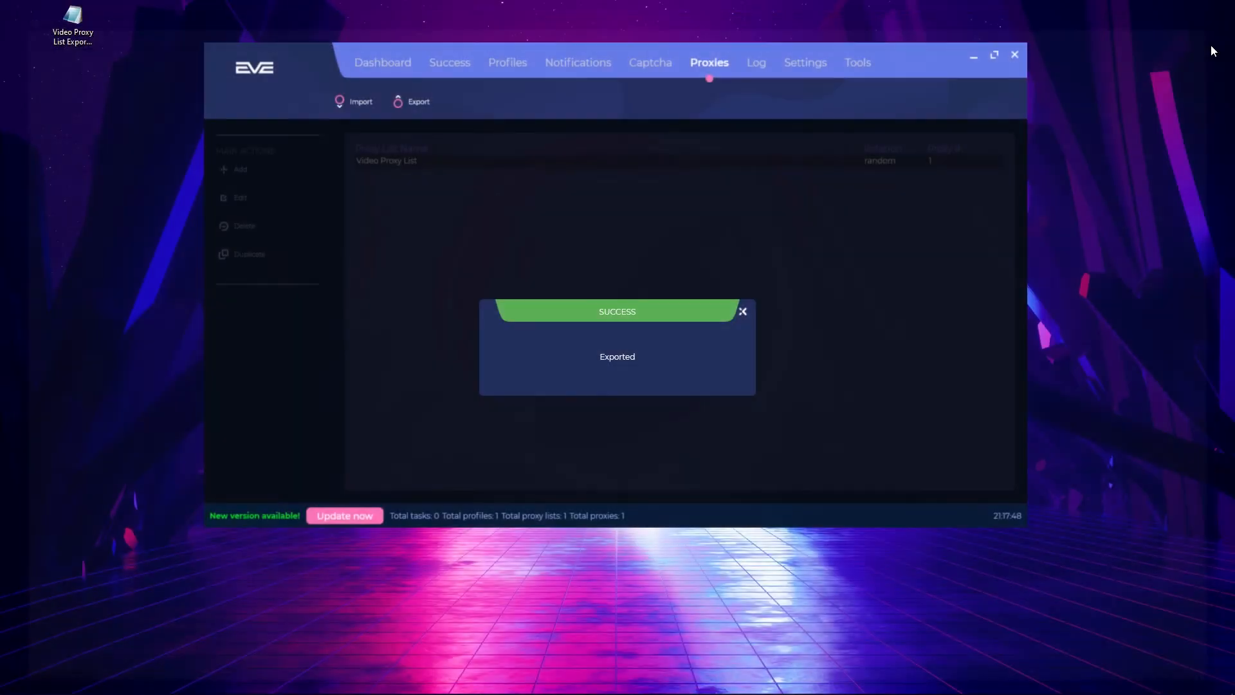
left_click(744, 314)
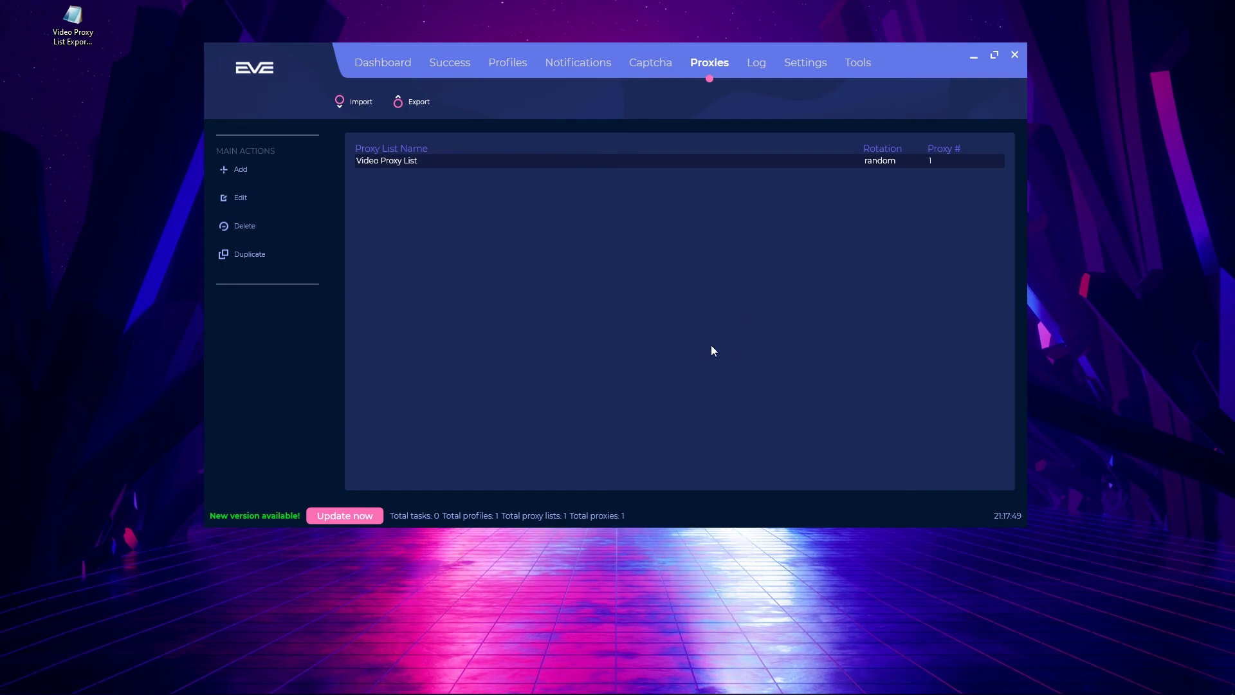
Delete the Video Proxy List and import it again from Video Proxy List Export.json
left_click(246, 227)
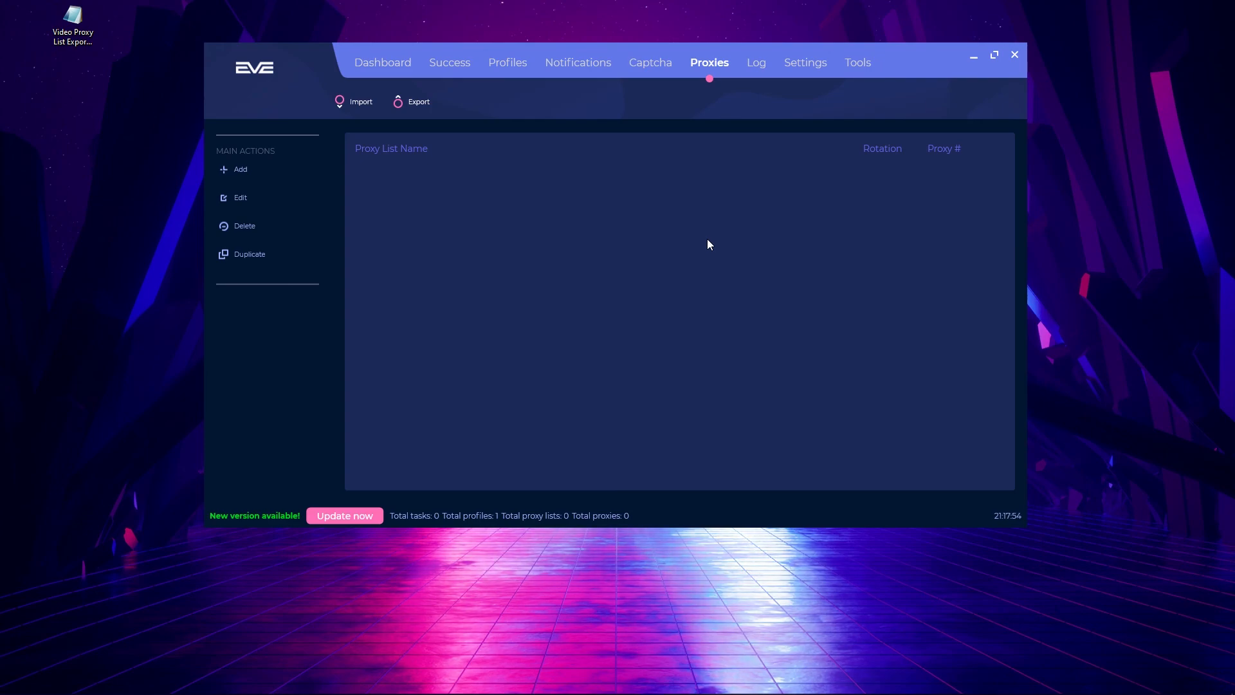
left_click(362, 108)
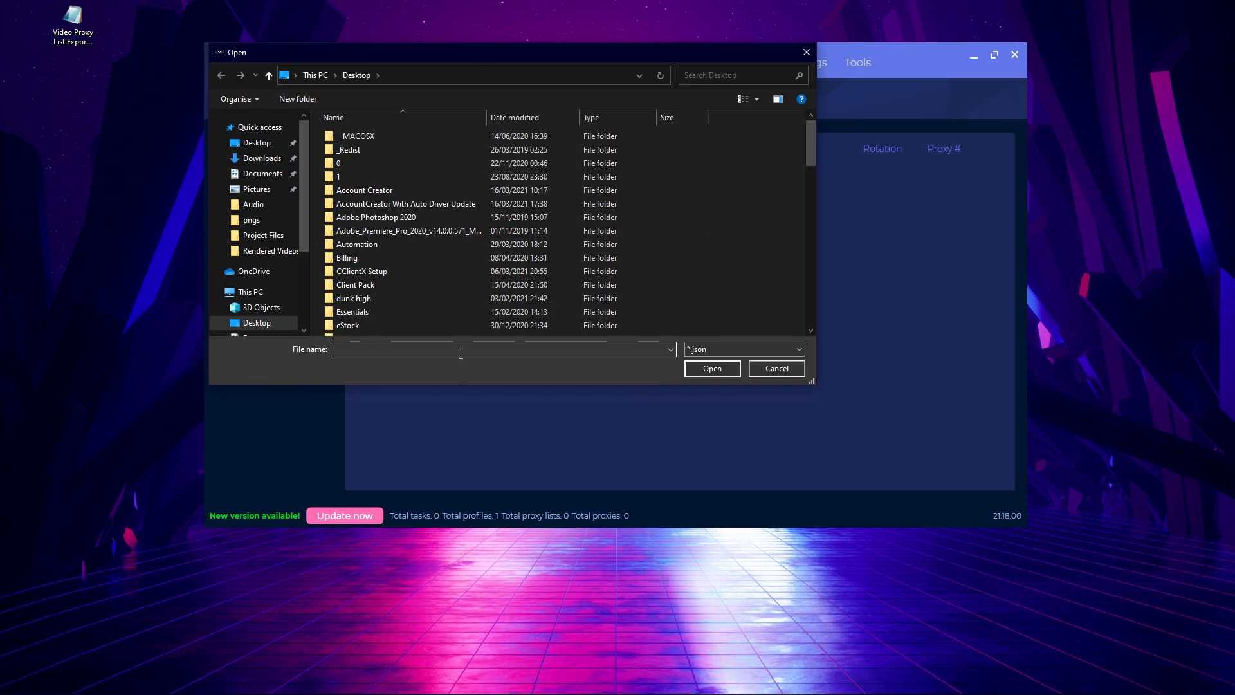
type("Video")
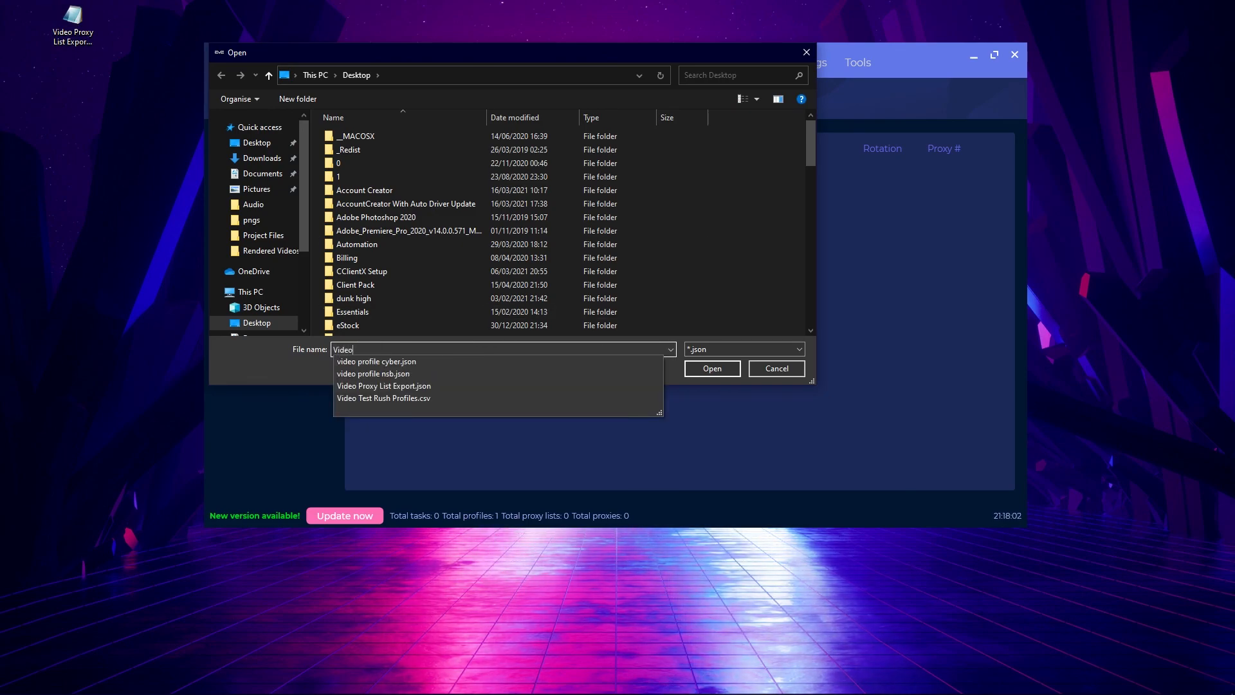
left_click(402, 386)
left_click(701, 369)
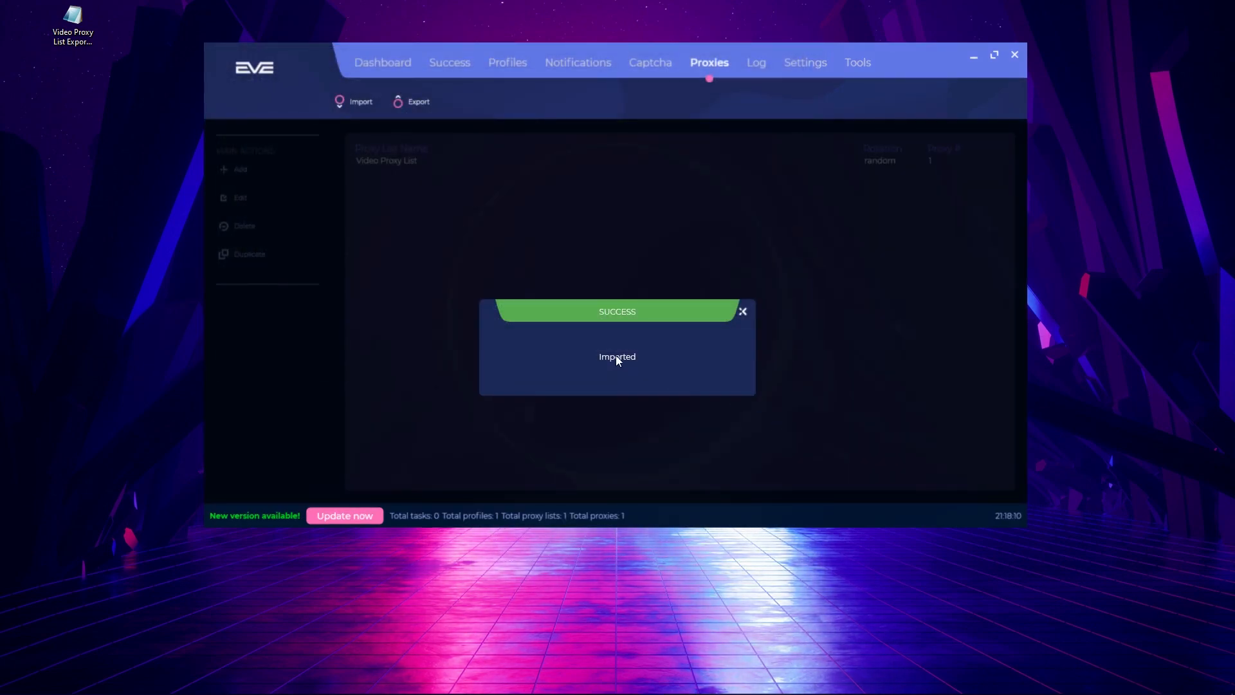
left_click(743, 312)
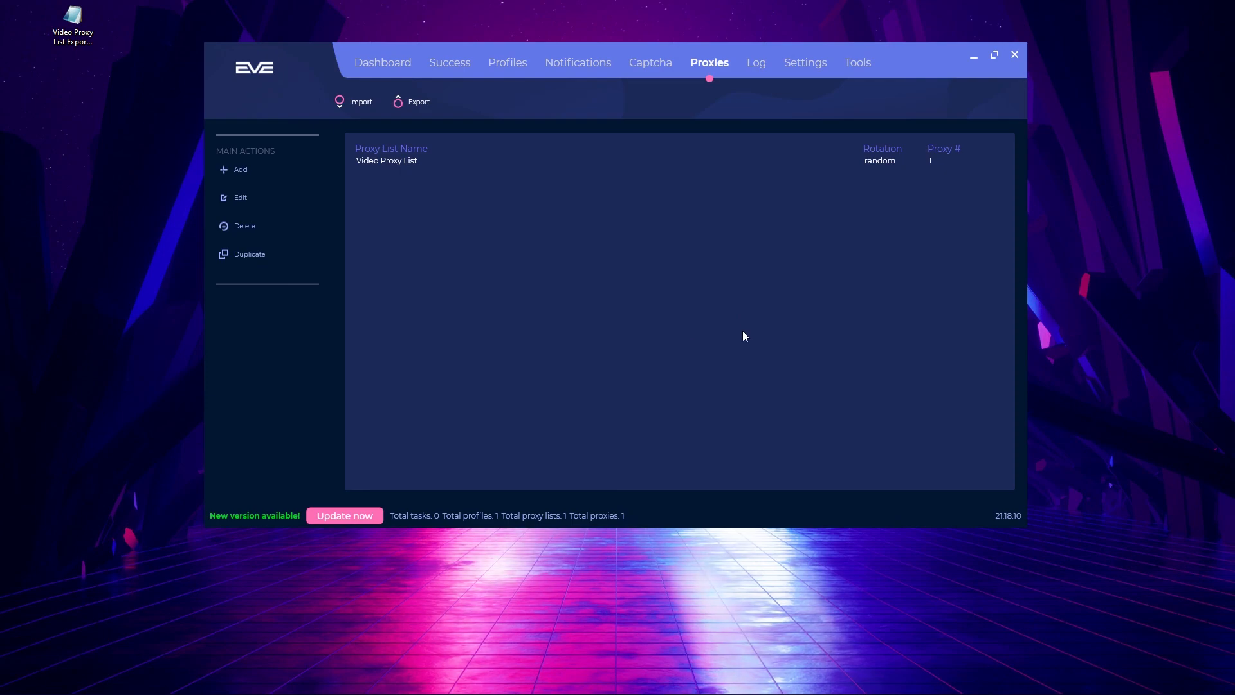
Open the imported Video Proxy List for editing to check its proxy entry and test settings
left_click(411, 160)
left_click(280, 199)
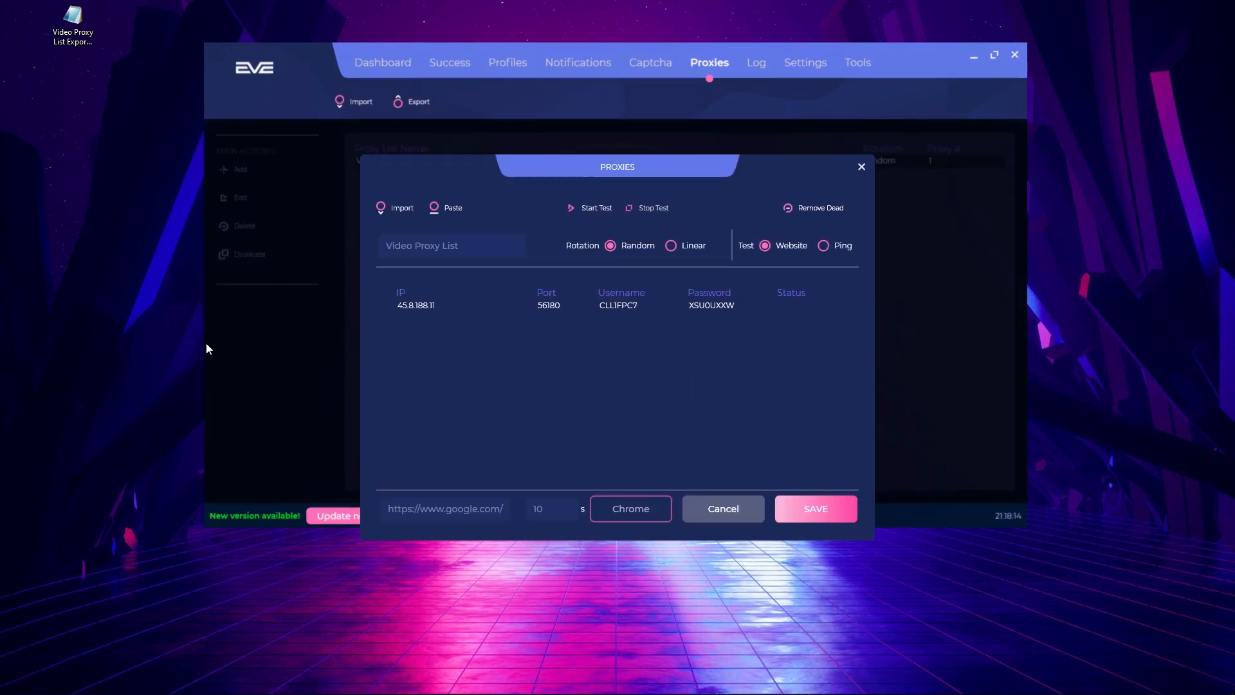